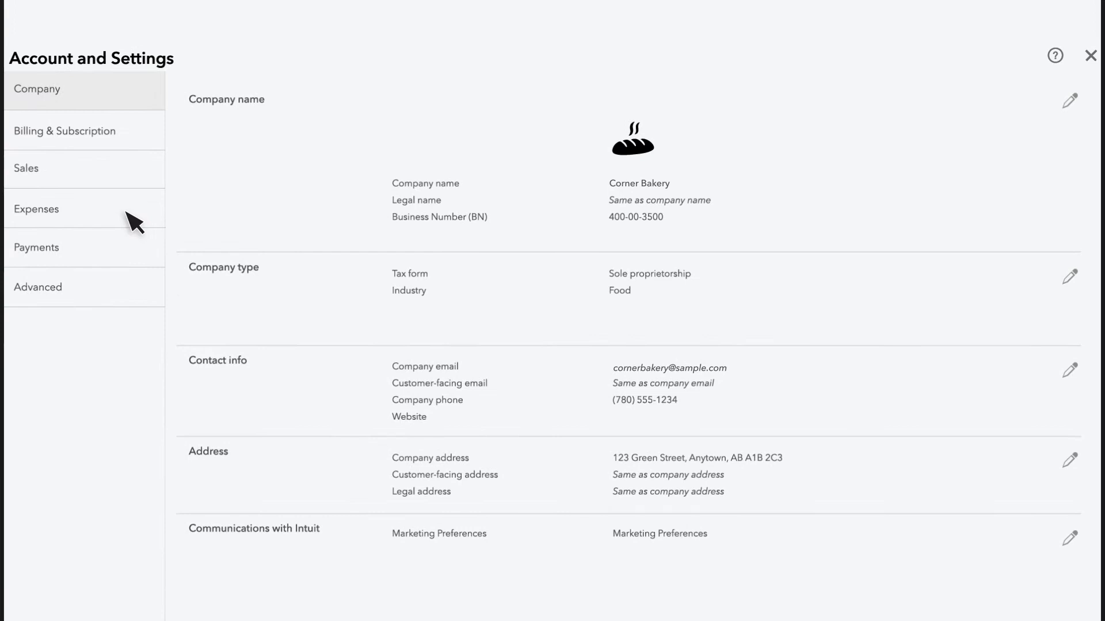
- Turn on purchase orders in the Expenses settings, save the change and close Account and Settings
{"action": "left_click", "coordinate": [276, 230]}
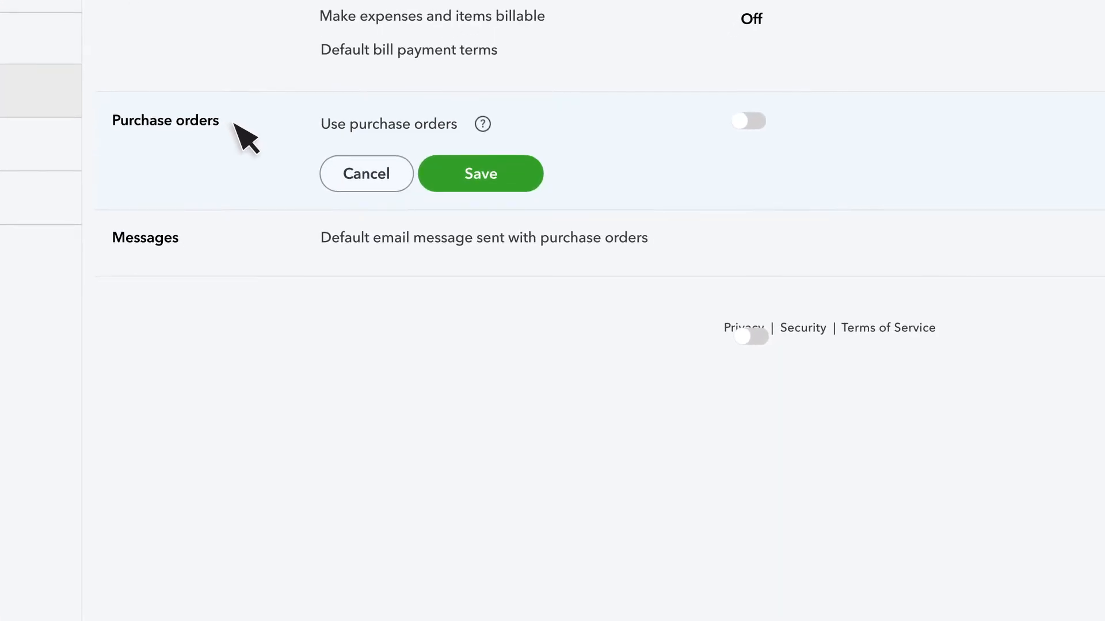
{"action": "left_click", "coordinate": [749, 121]}
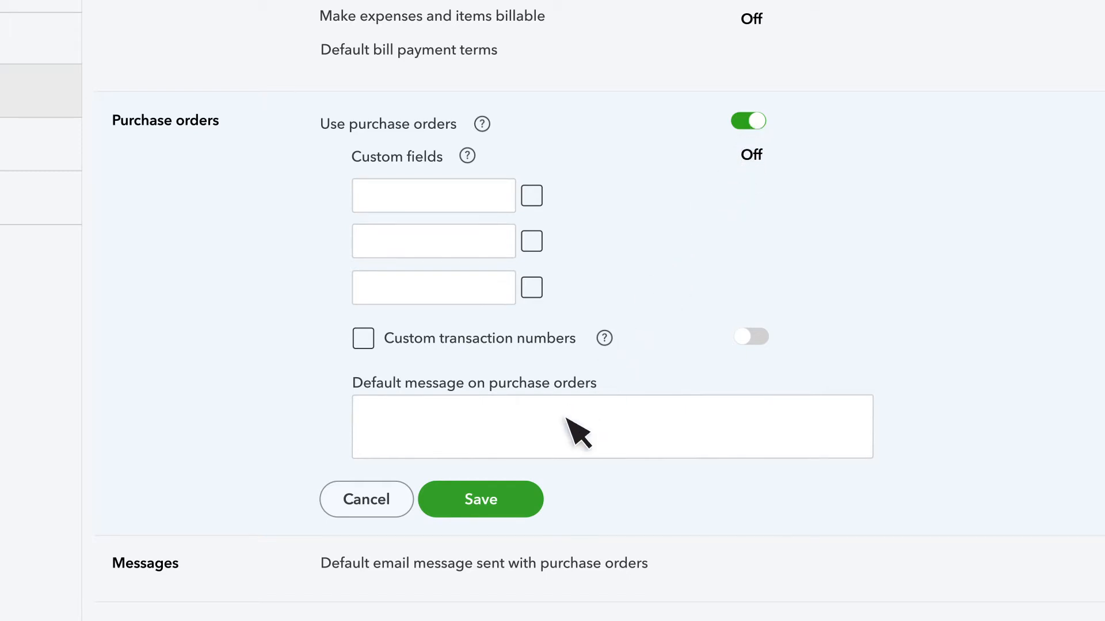
{"action": "left_click", "coordinate": [518, 498]}
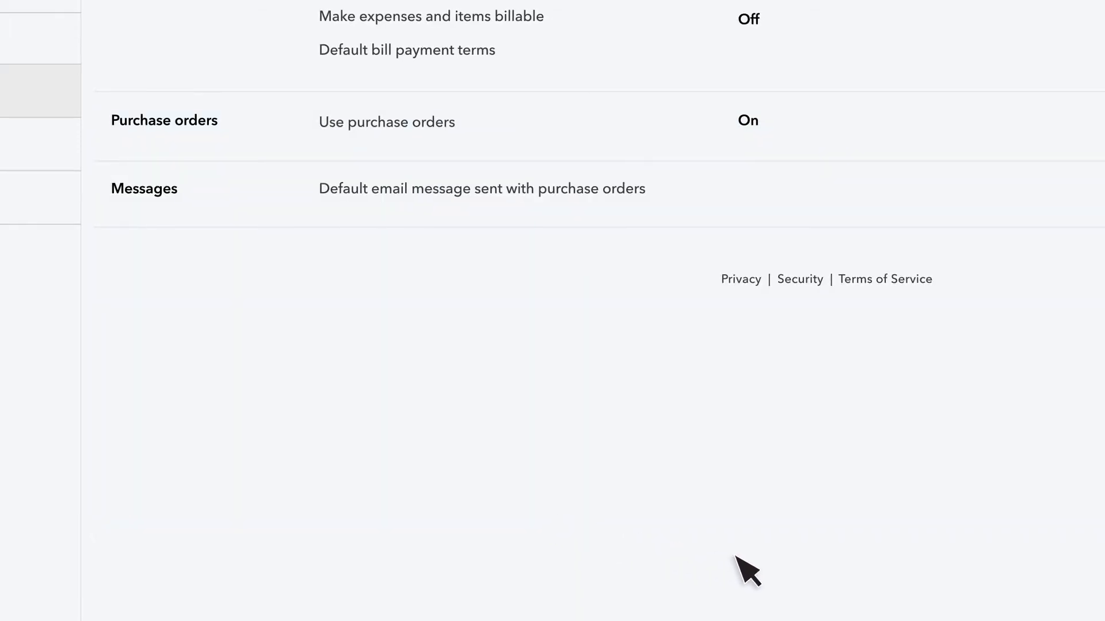
{"action": "left_click", "coordinate": [1094, 612]}
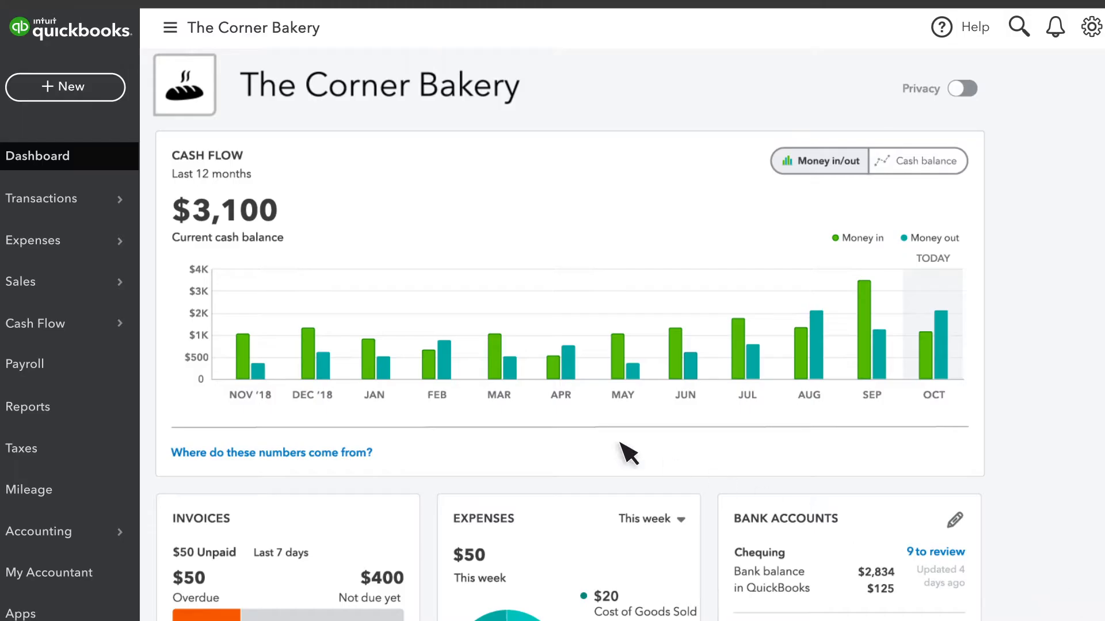
- Open the Products and Services list and try to reorder the Sheet pan rack item
{"action": "mouse_move", "coordinate": [118, 285]}
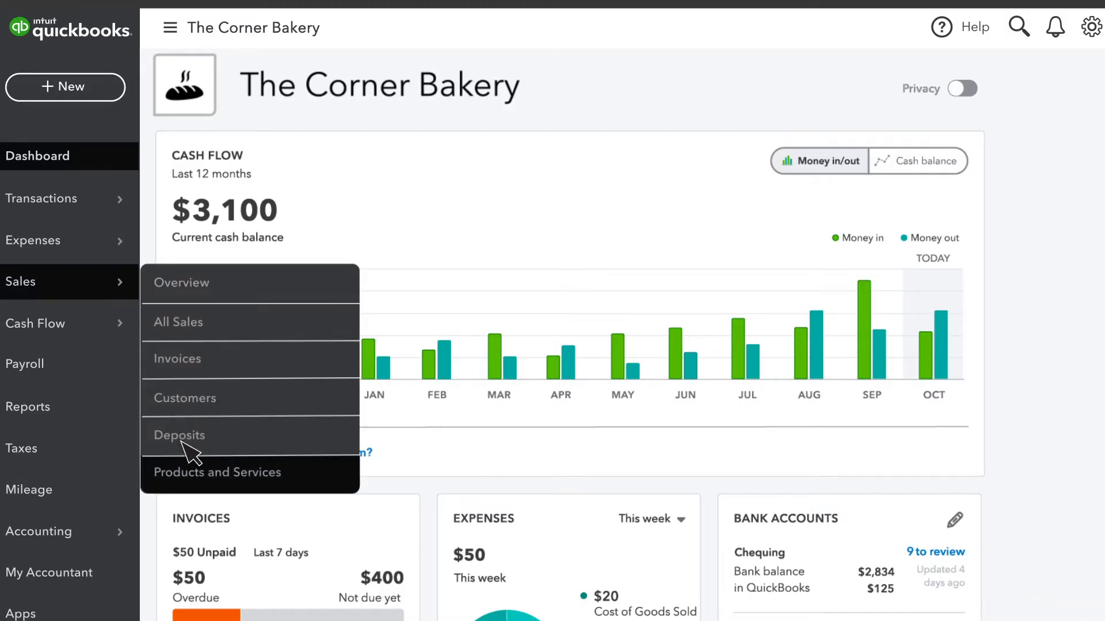
{"action": "left_click", "coordinate": [218, 489]}
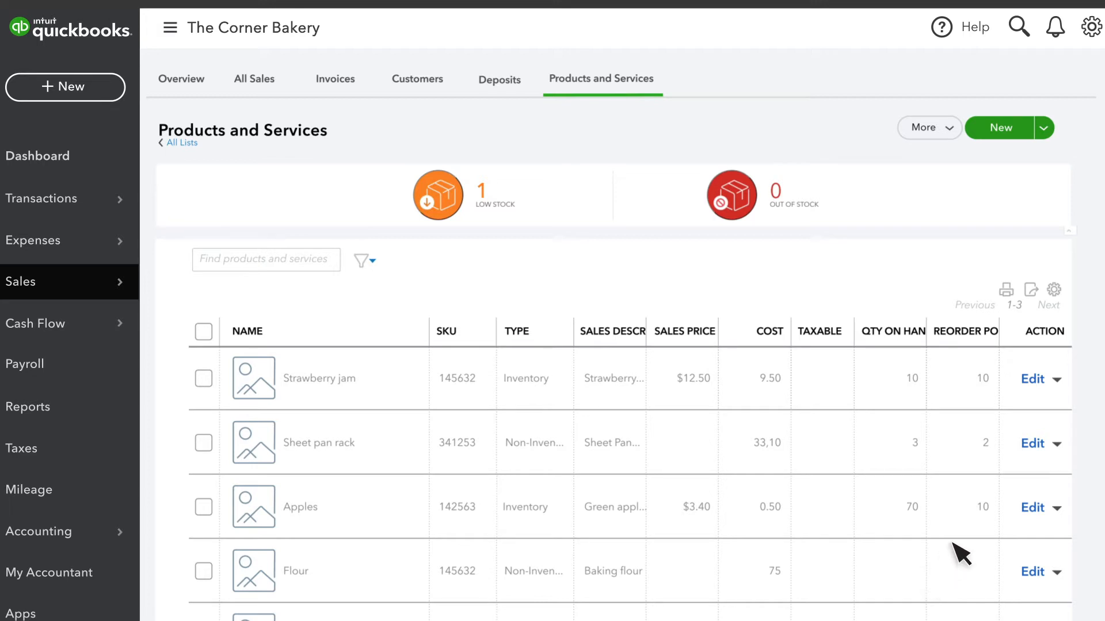
{"action": "left_click", "coordinate": [1056, 444]}
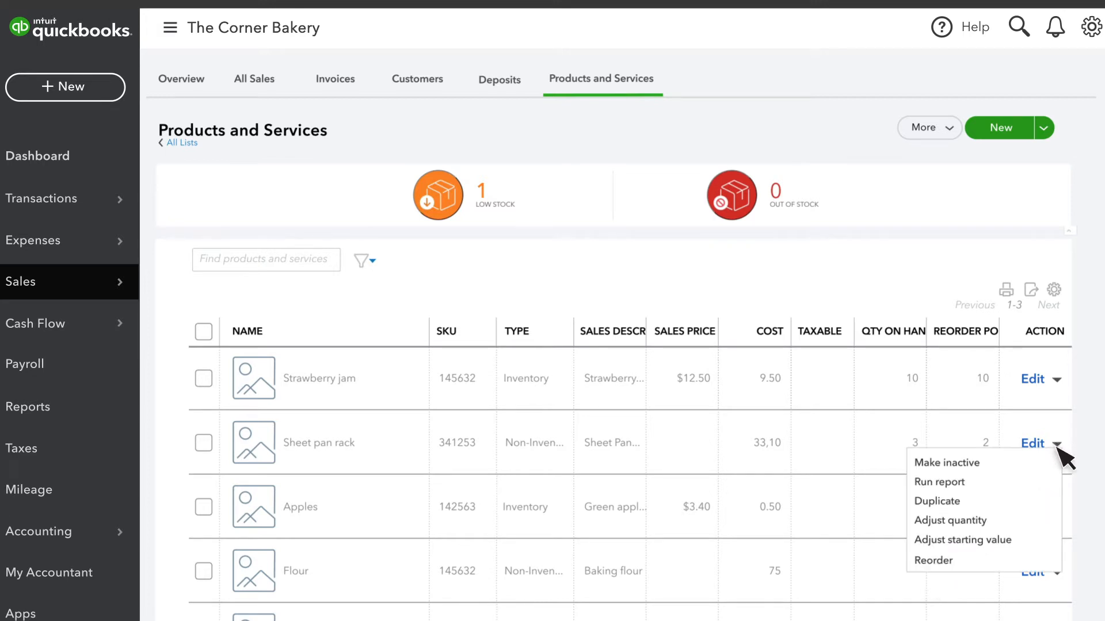
{"action": "left_click", "coordinate": [1026, 561]}
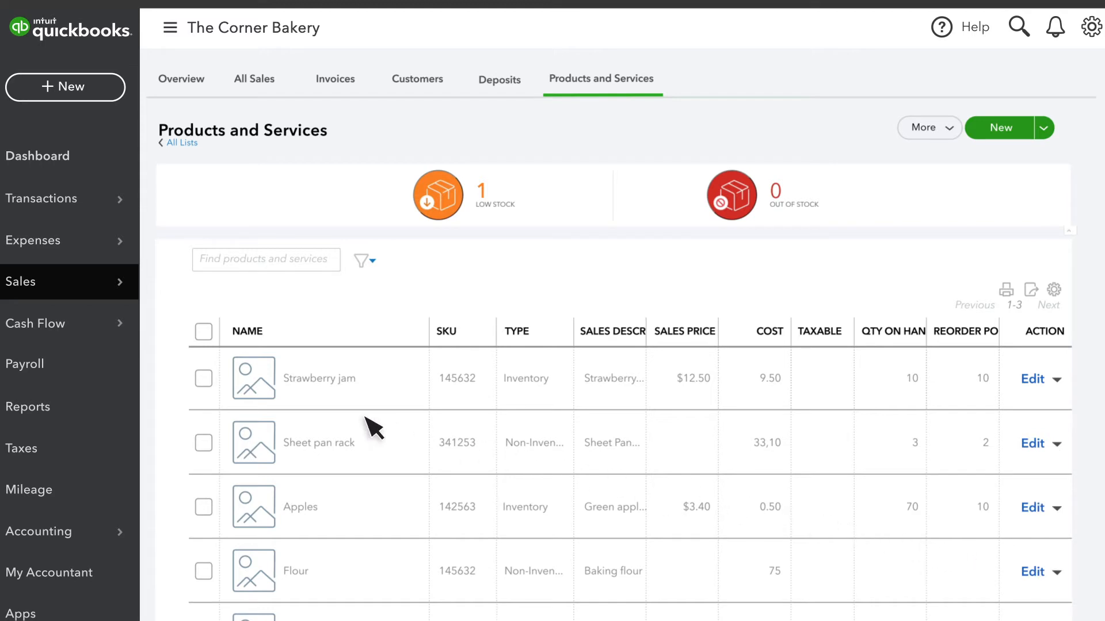
- Select Strawberry jam and Apples and reorder them together on a purchase order
{"action": "left_click", "coordinate": [205, 380]}
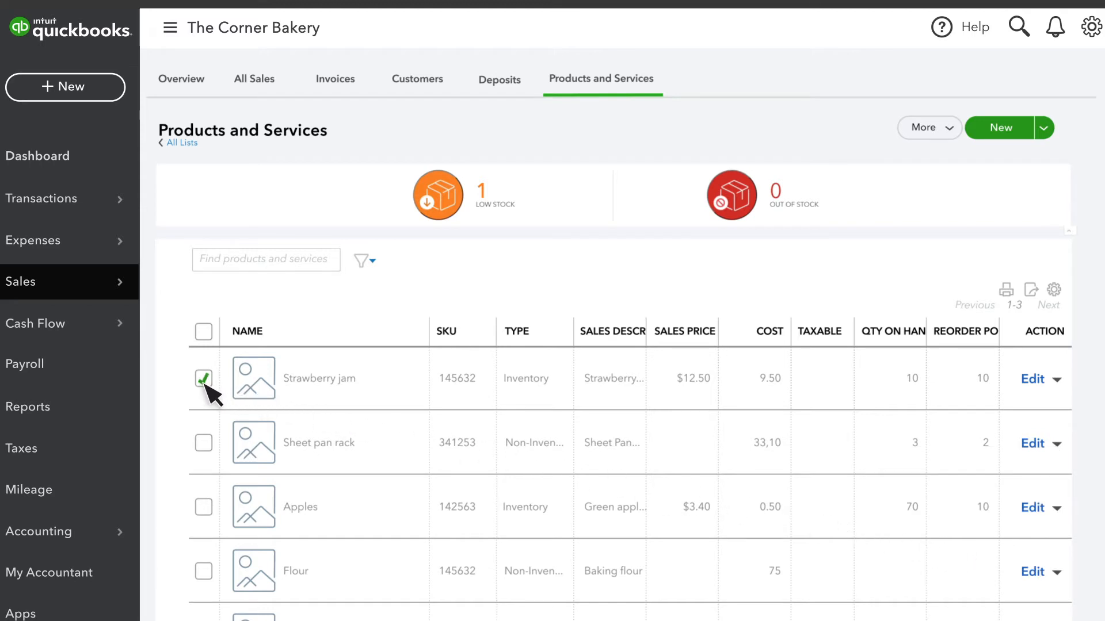
{"action": "left_click", "coordinate": [207, 507]}
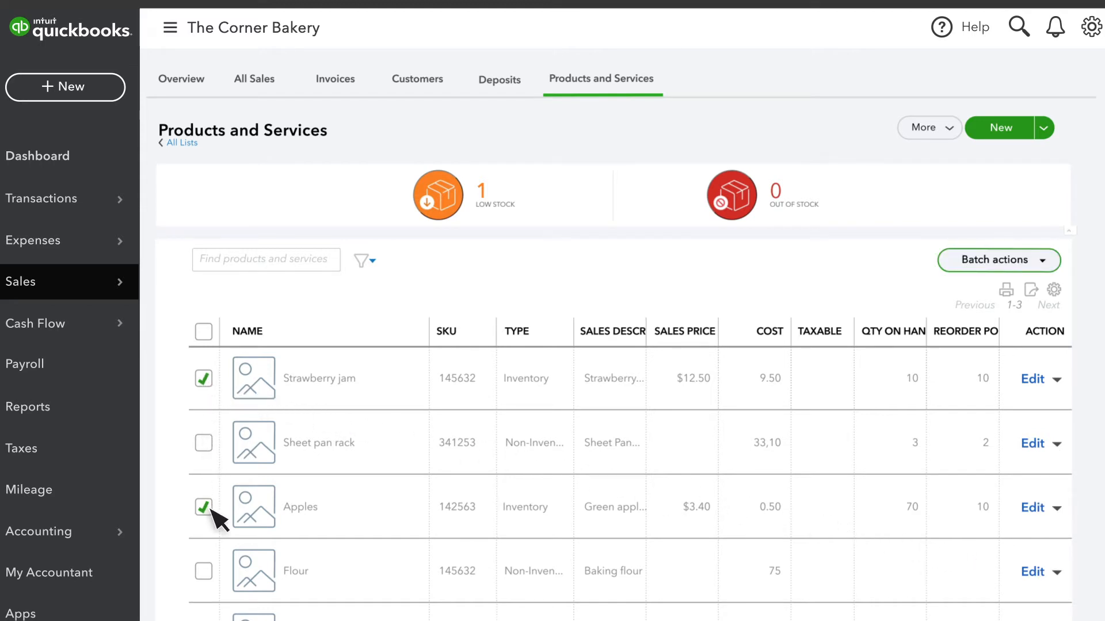
{"action": "left_click", "coordinate": [1045, 269]}
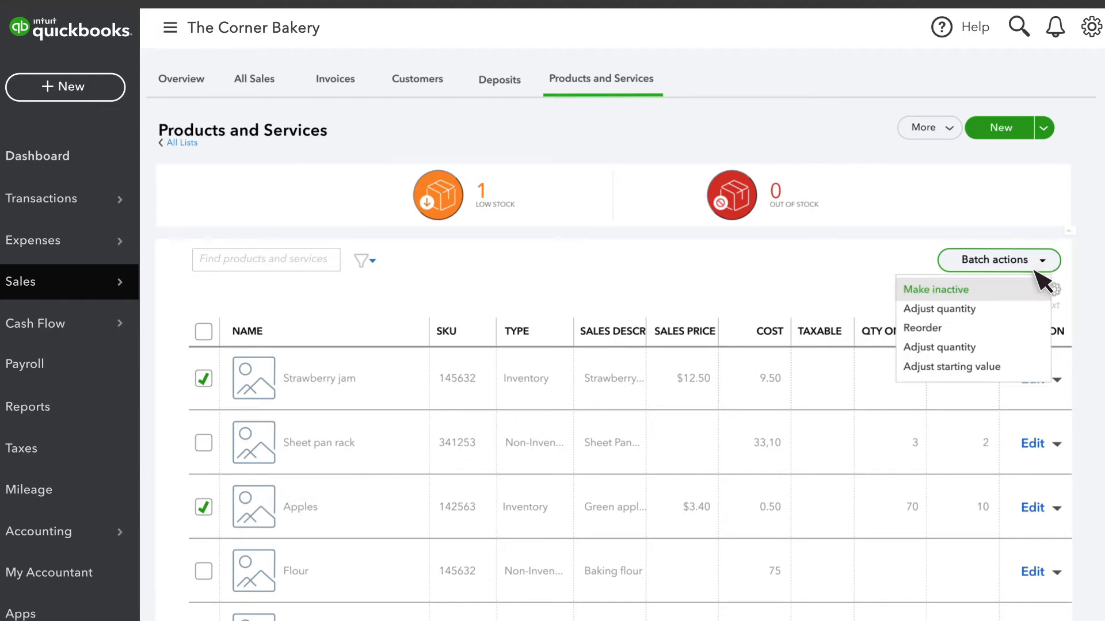
{"action": "left_click", "coordinate": [938, 326]}
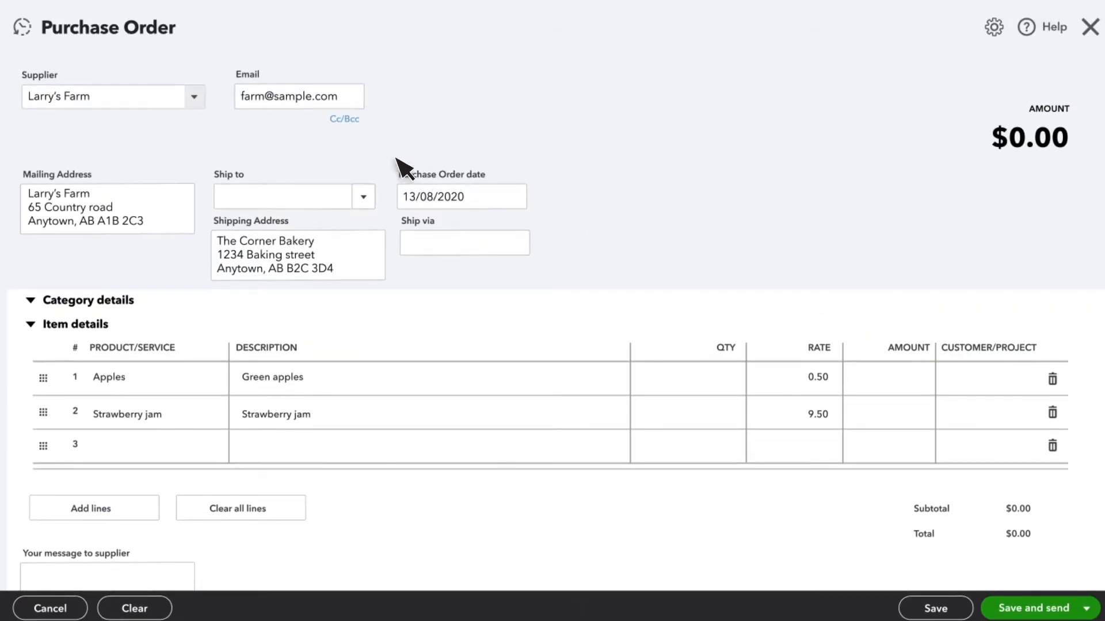
- Keep Larry's Farm as supplier and set the order quantities to 100 for Apples and 50 for Strawberry jam
{"action": "left_click", "coordinate": [194, 97]}
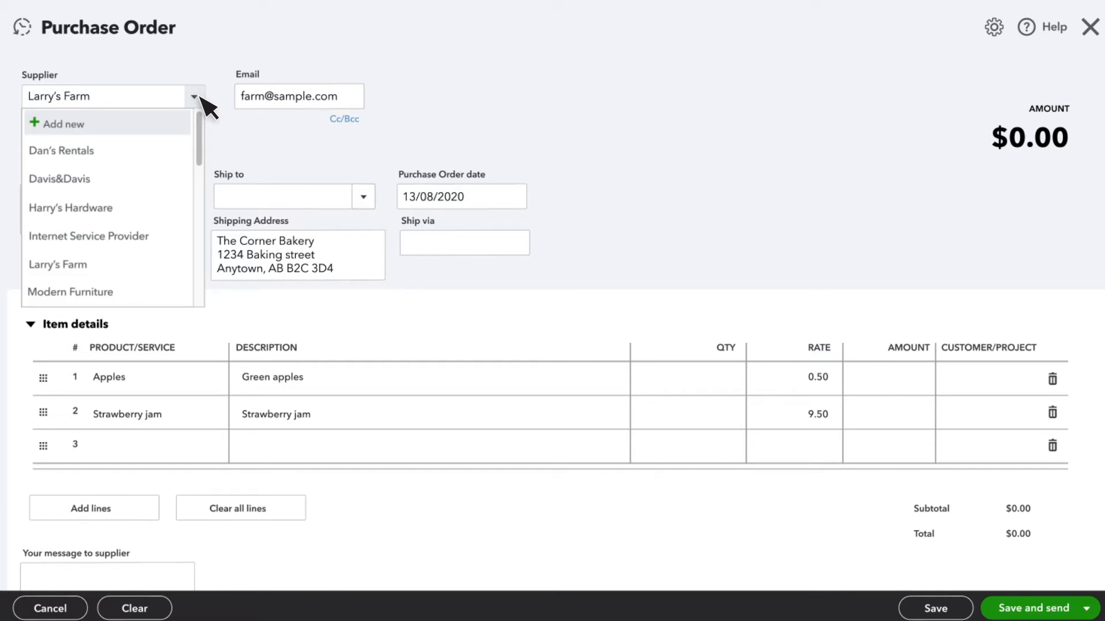
{"action": "left_click", "coordinate": [199, 97]}
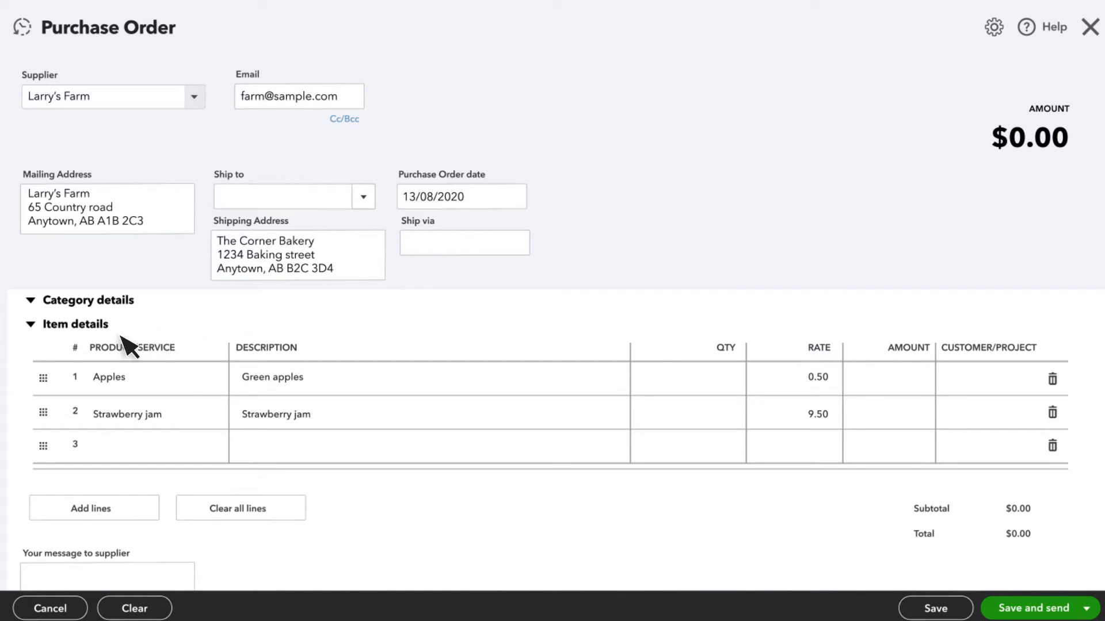
{"action": "left_click", "coordinate": [708, 378]}
{"action": "type", "text": "100"}
{"action": "key", "text": "Down"}
{"action": "type", "text": "50"}
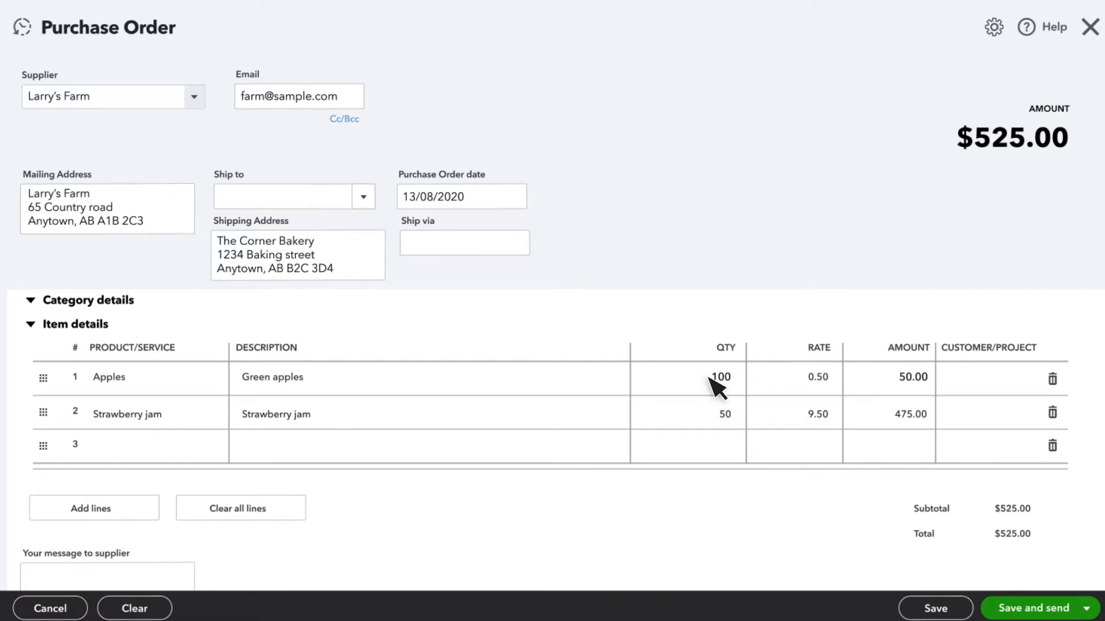
- Review the selectable products for the empty third line without adding one, and save and close the purchase order
{"action": "mouse_move", "coordinate": [689, 378]}
{"action": "left_click", "coordinate": [152, 450]}
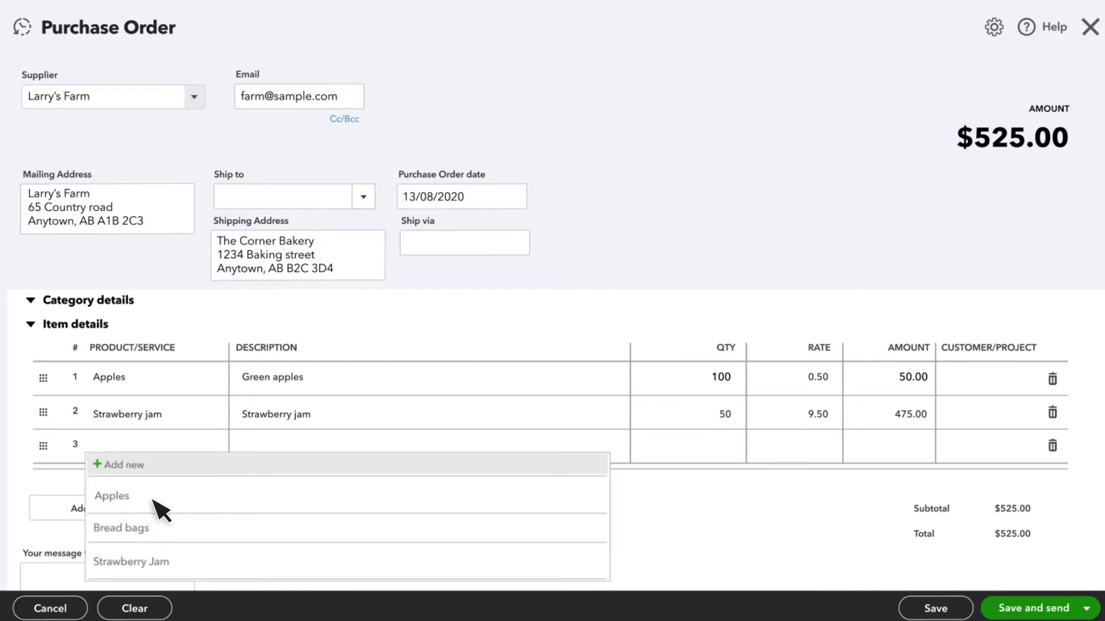
{"action": "scroll", "coordinate": [160, 509], "scroll_direction": "down", "scroll_amount": 5}
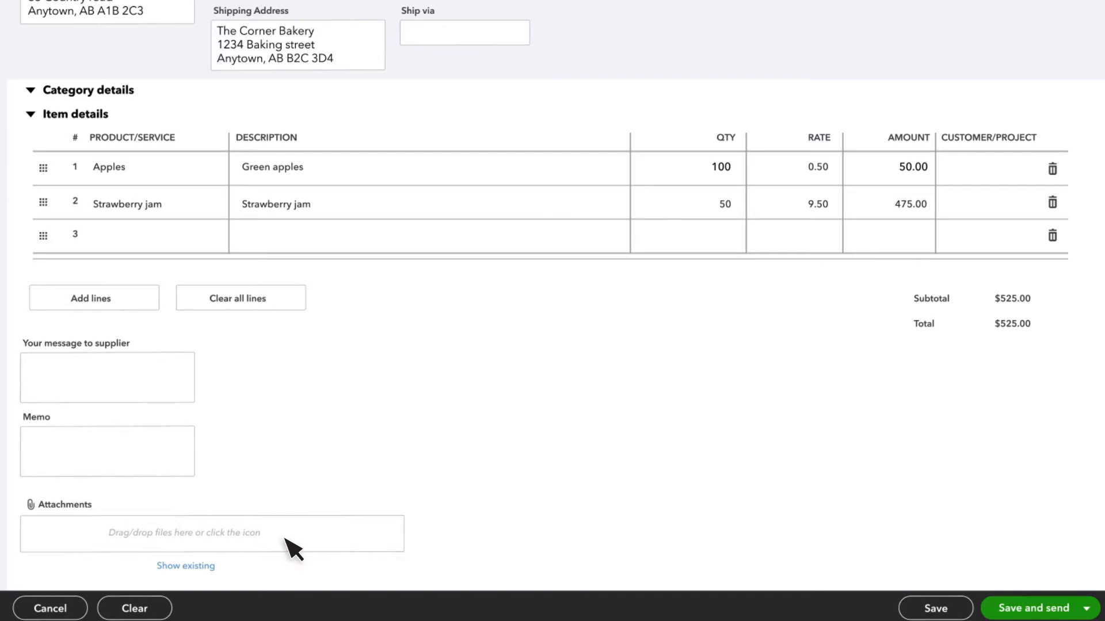
{"action": "left_click", "coordinate": [1086, 609]}
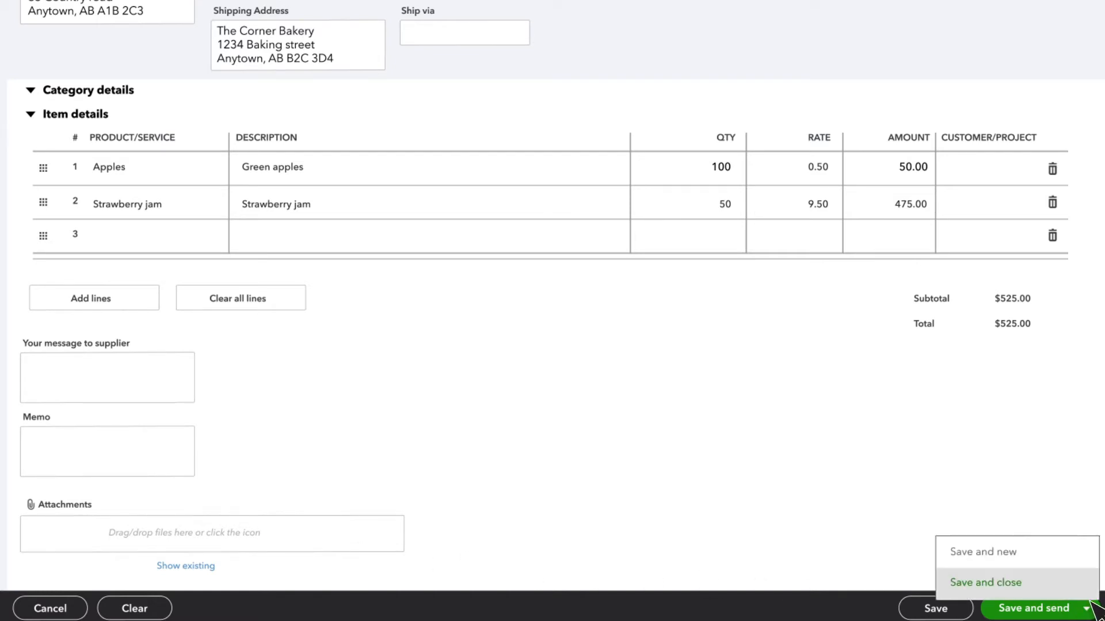
{"action": "left_click", "coordinate": [1075, 609]}
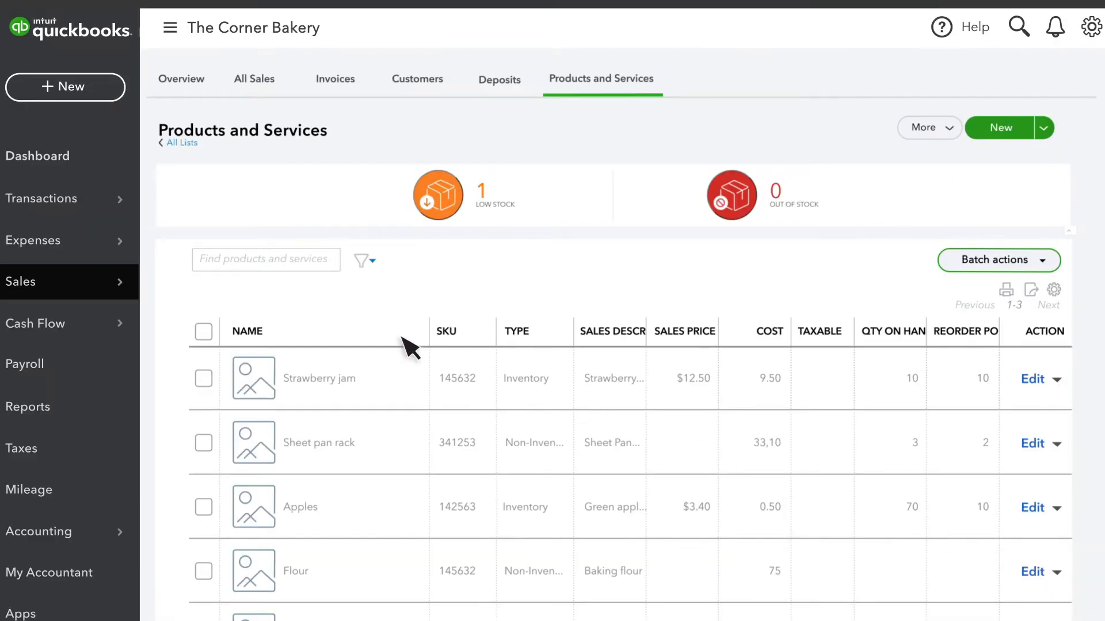
- Open the Larry's Farm supplier record to check the purchase order in its transaction list
{"action": "mouse_move", "coordinate": [131, 244]}
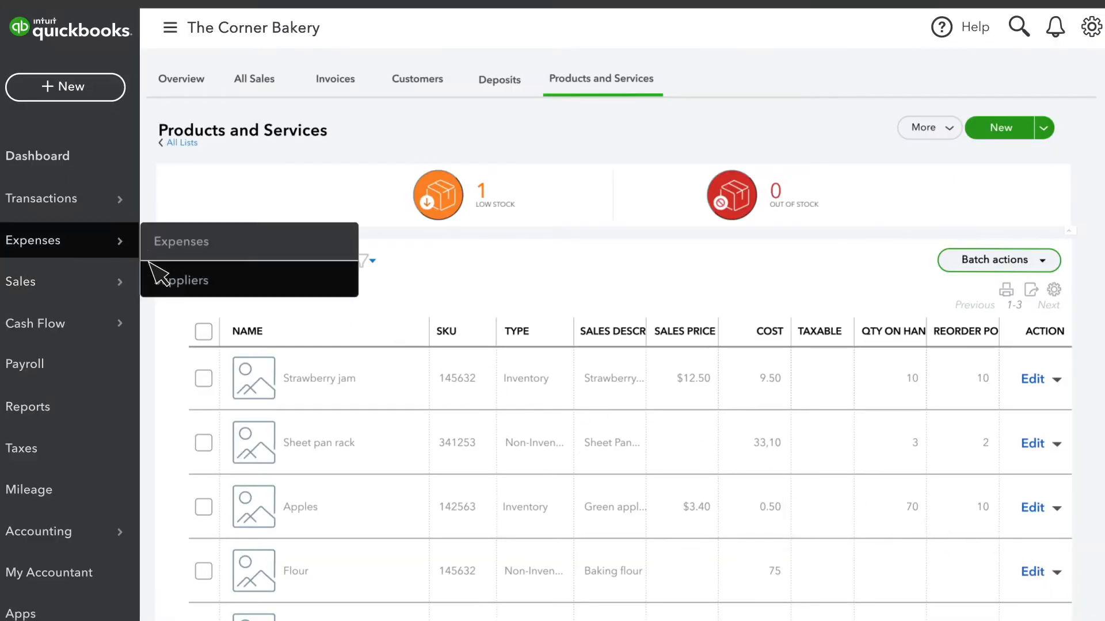
{"action": "left_click", "coordinate": [159, 278]}
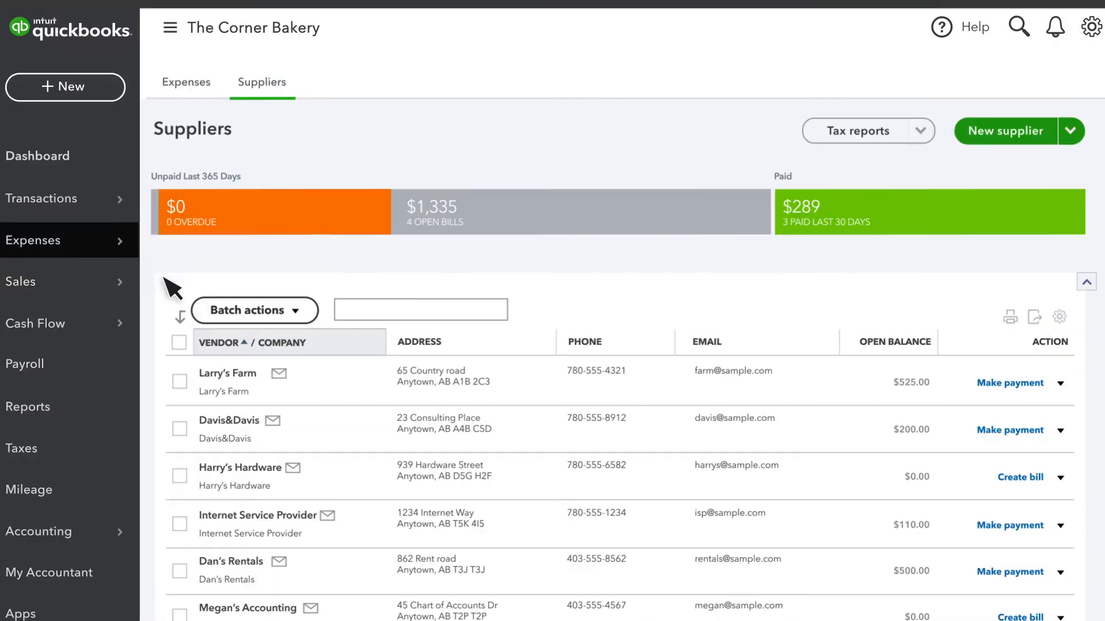
{"action": "left_click", "coordinate": [212, 379]}
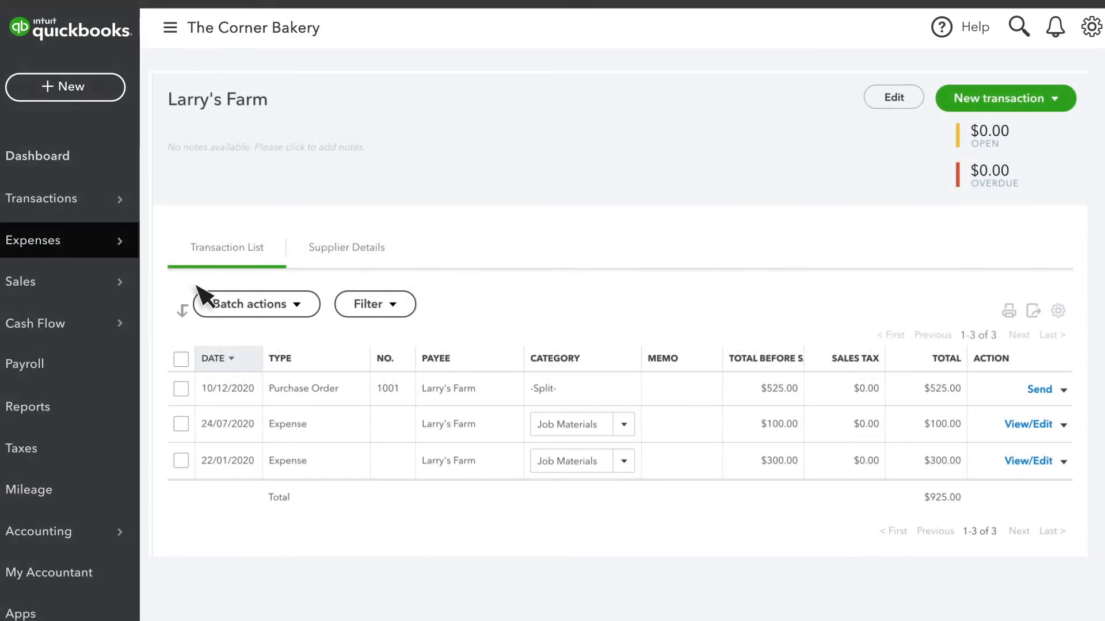
- Create a new bill with Larry's Farm as the supplier
{"action": "left_click", "coordinate": [108, 94]}
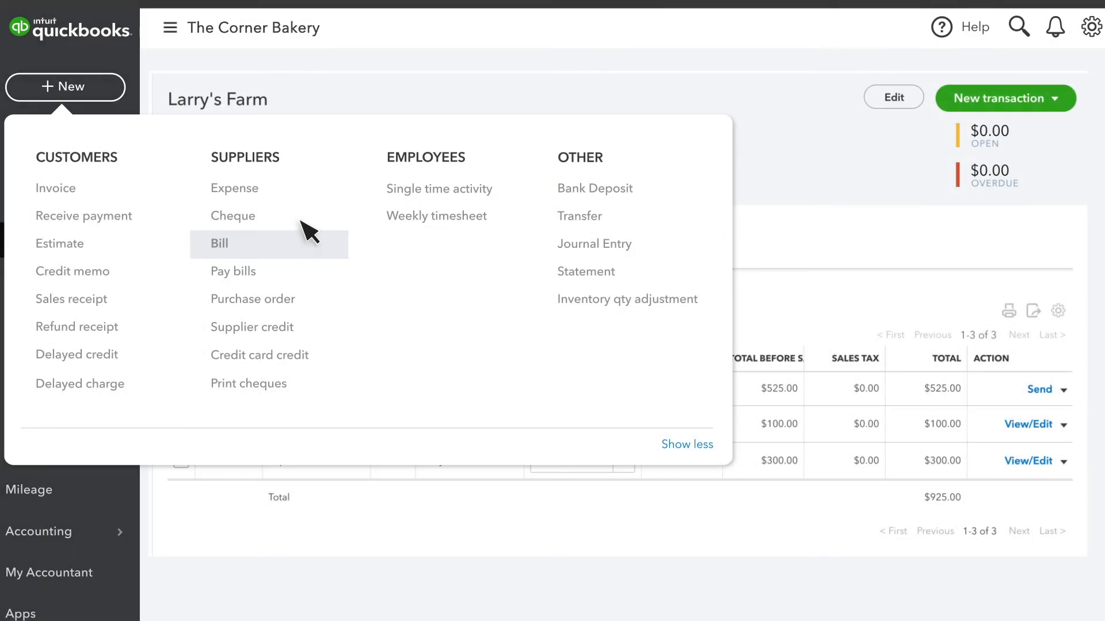
{"action": "left_click", "coordinate": [309, 251]}
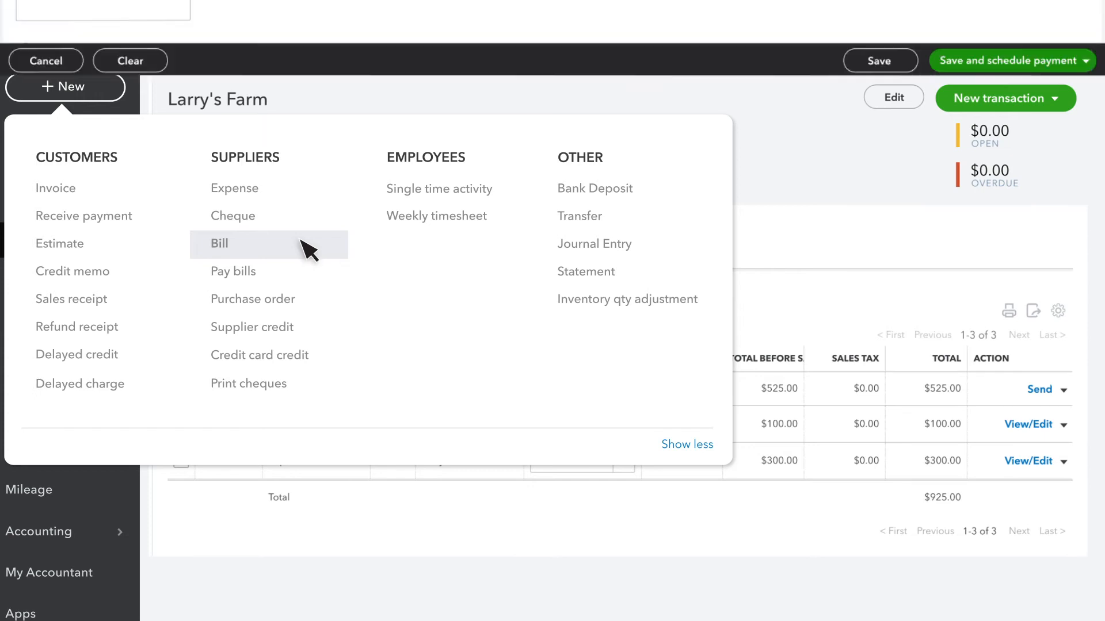
{"action": "left_click", "coordinate": [178, 104]}
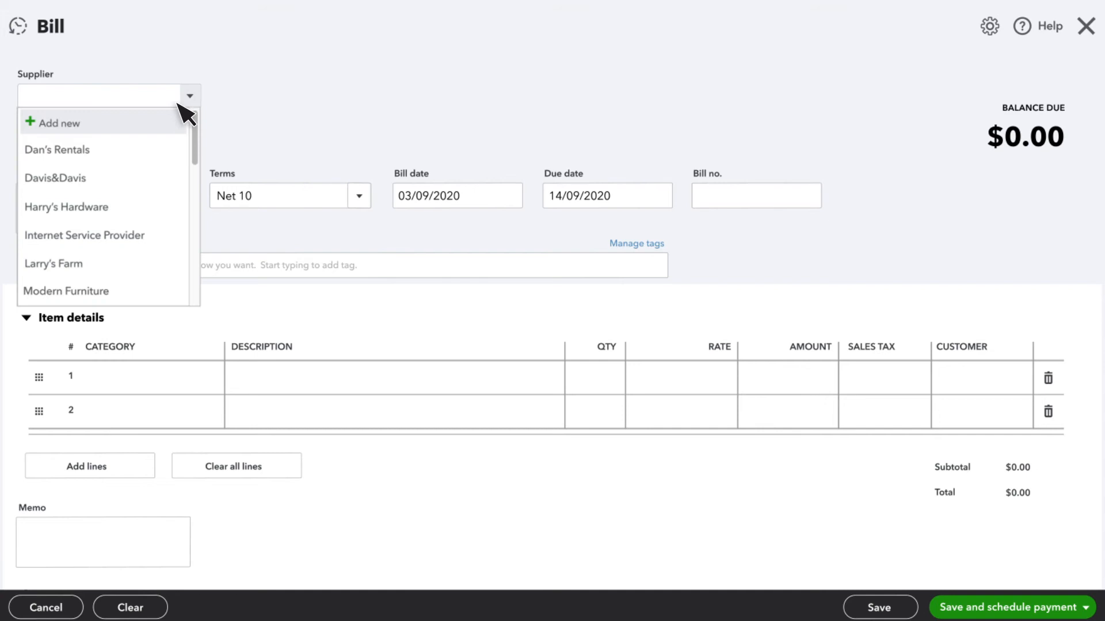
{"action": "left_click", "coordinate": [116, 154]}
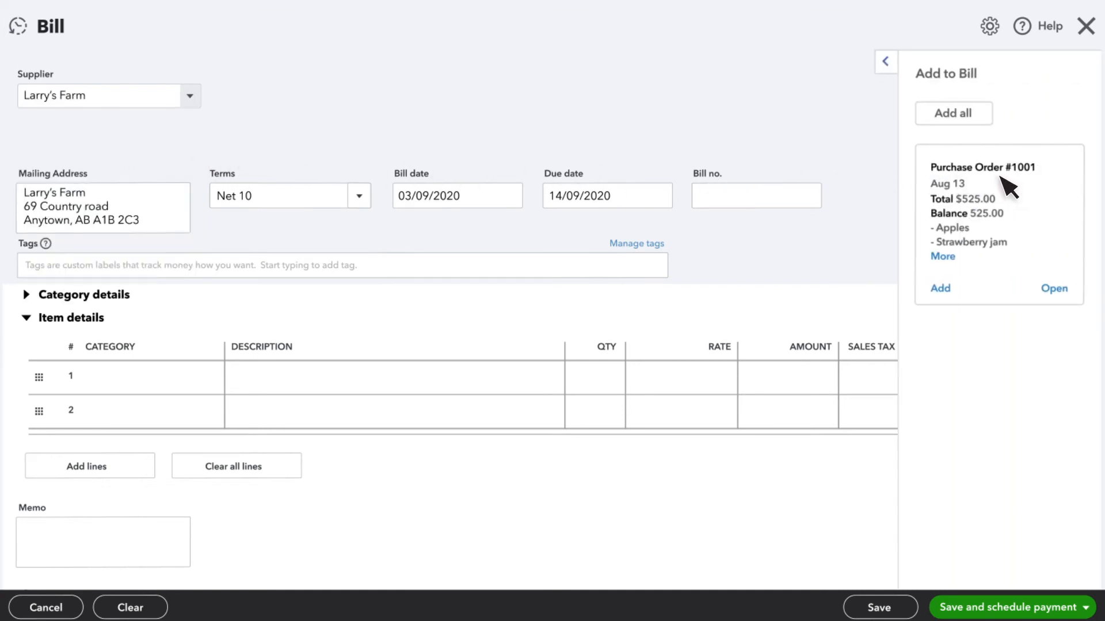
- Add the open purchase order for Apples and Strawberry jam to the bill, and save and close the bill
{"action": "left_click", "coordinate": [940, 289]}
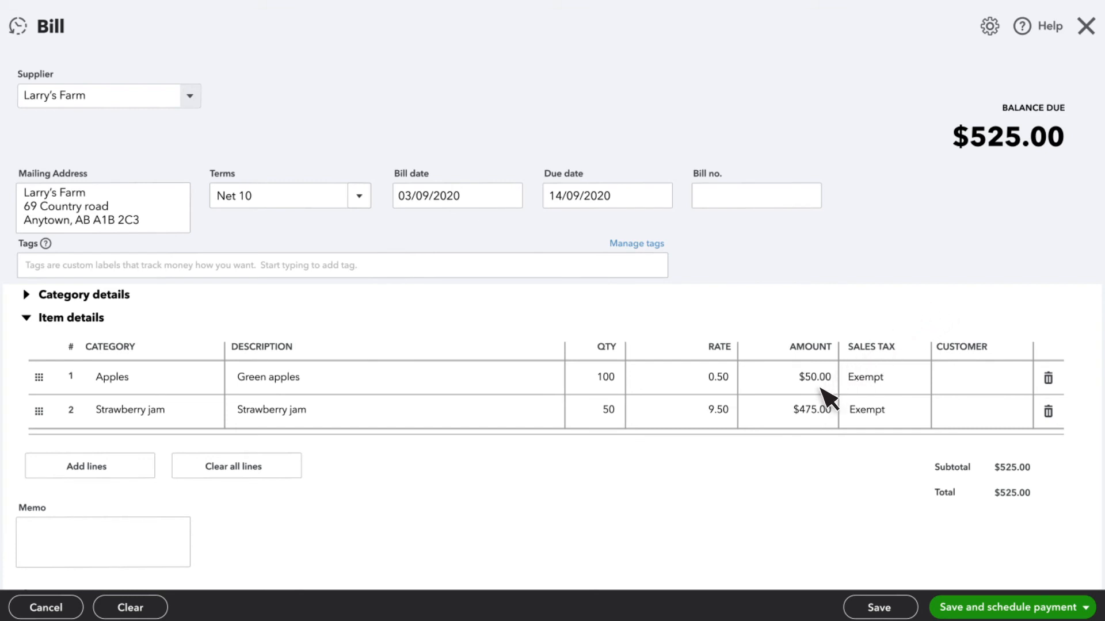
{"action": "left_click", "coordinate": [1085, 607]}
{"action": "left_click", "coordinate": [981, 578]}
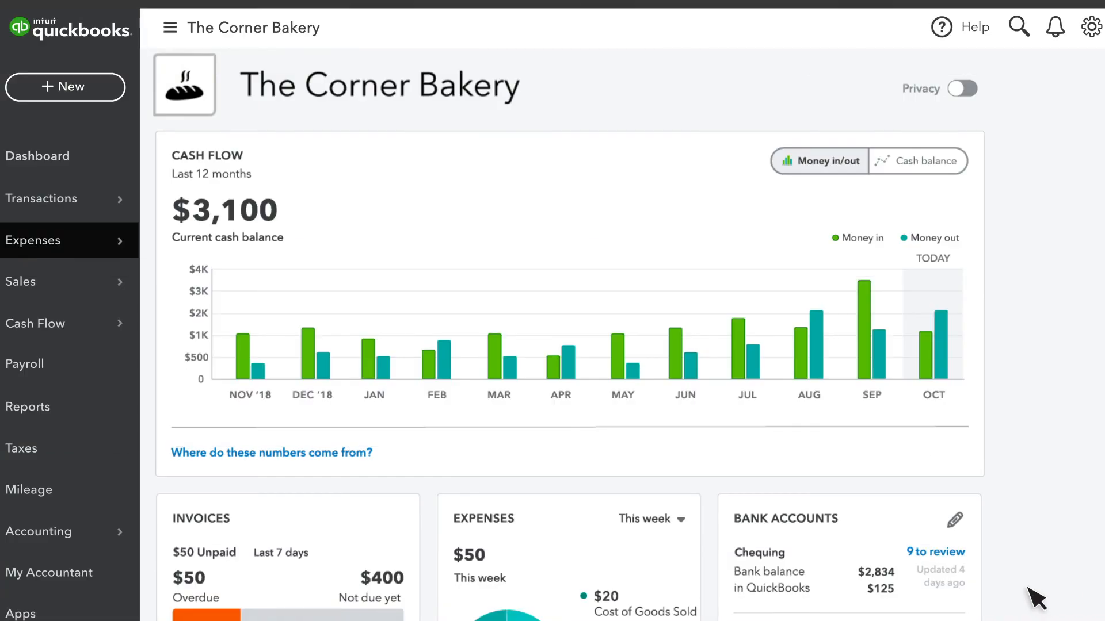
- Start a quantity adjustment for Strawberry jam from the Products and Services list and set its new quantity to 59
{"action": "mouse_move", "coordinate": [53, 287]}
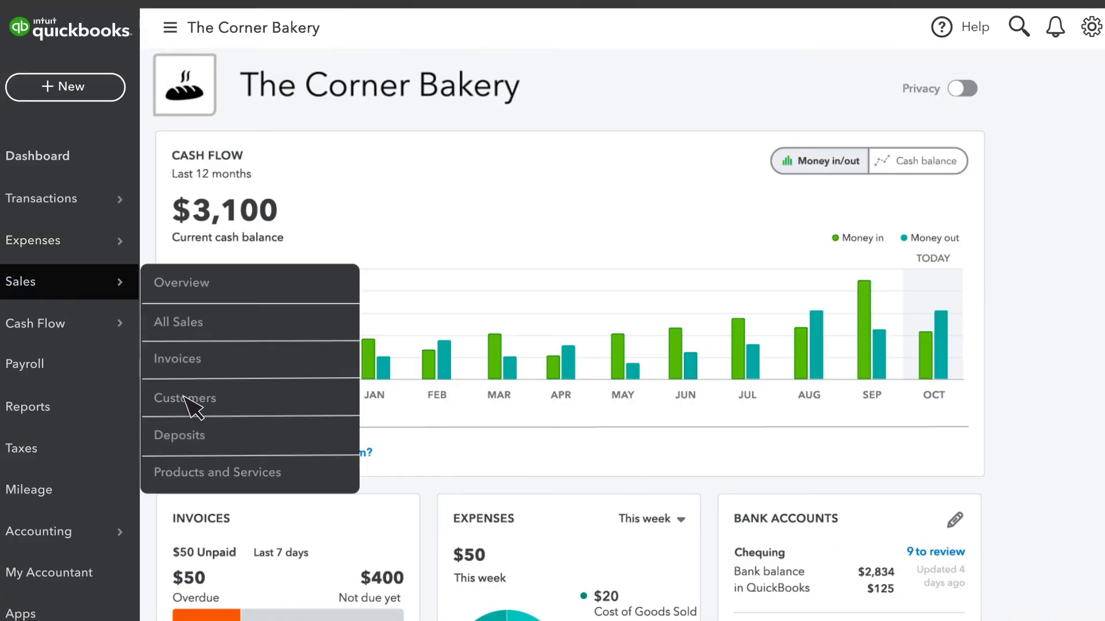
{"action": "left_click", "coordinate": [288, 481]}
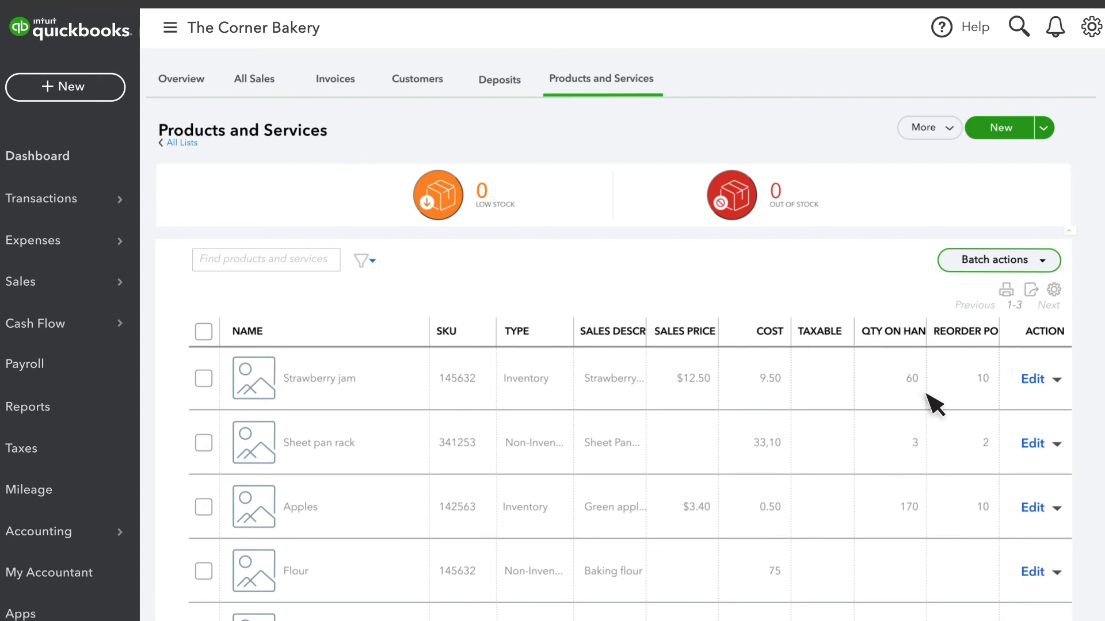
{"action": "left_click", "coordinate": [1056, 380]}
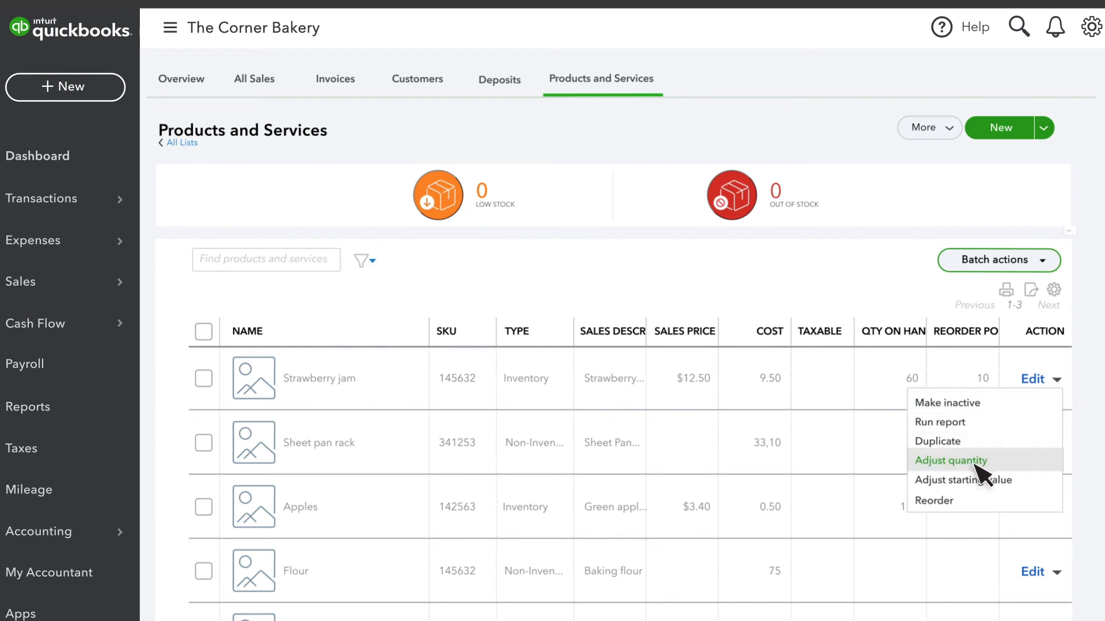
{"action": "left_click", "coordinate": [974, 465]}
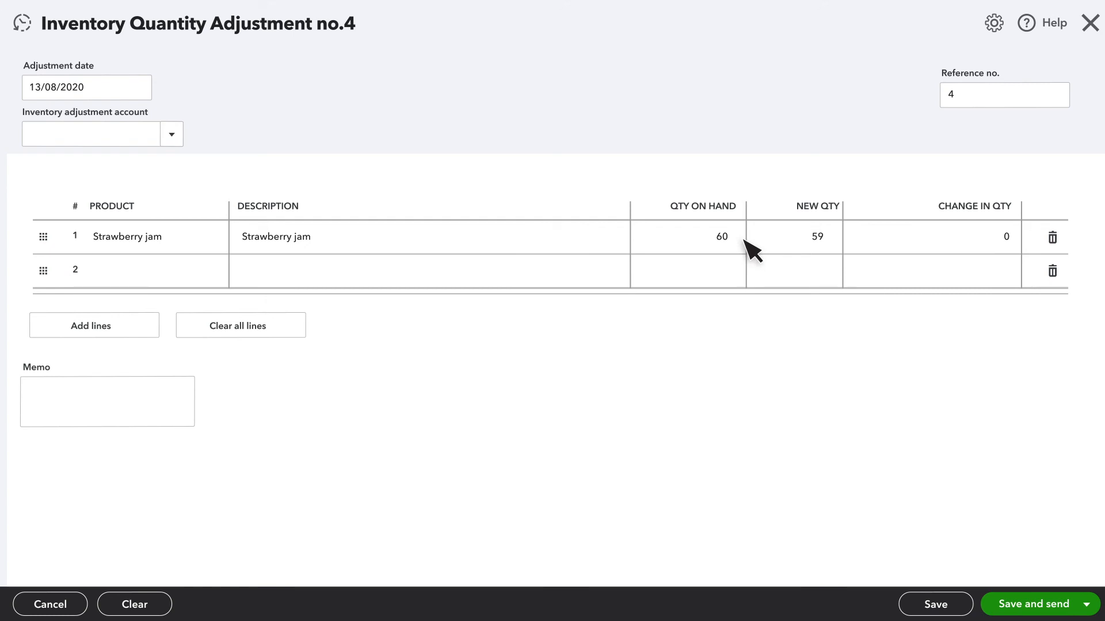
{"action": "left_click", "coordinate": [802, 242]}
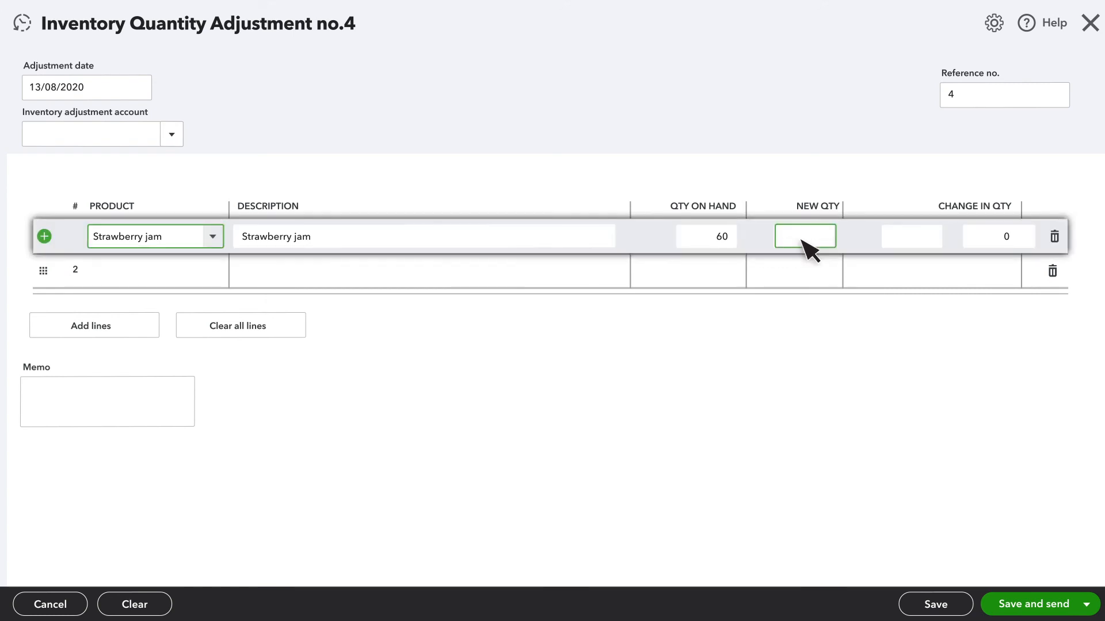
{"action": "type", "text": "59"}
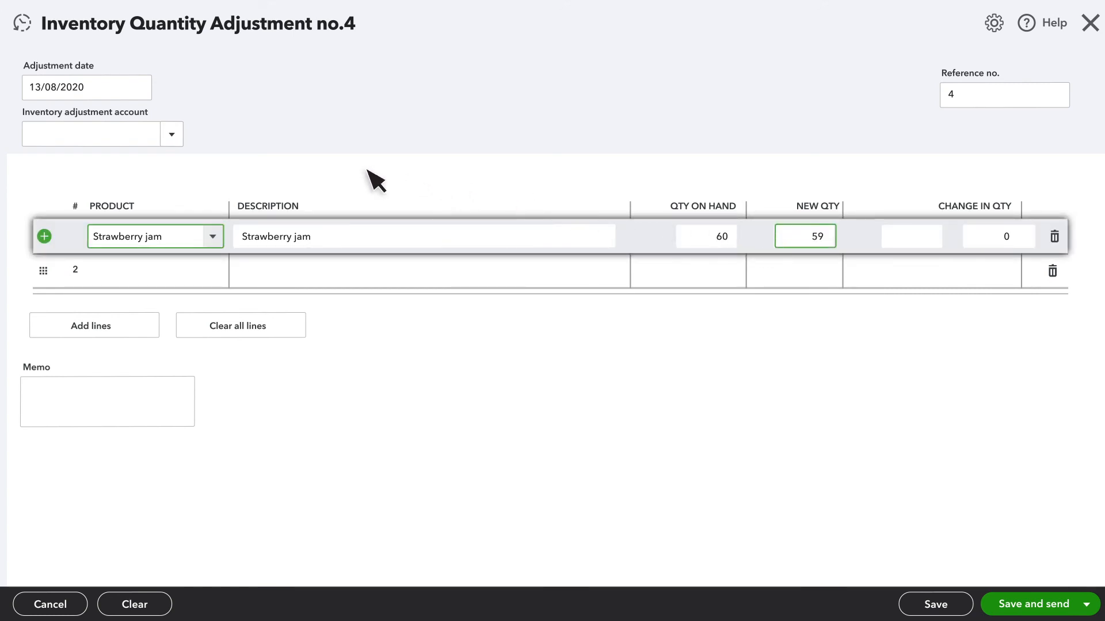
- Assign the adjustment to the Inventory Shrinkage account and save it
{"action": "left_click", "coordinate": [172, 138]}
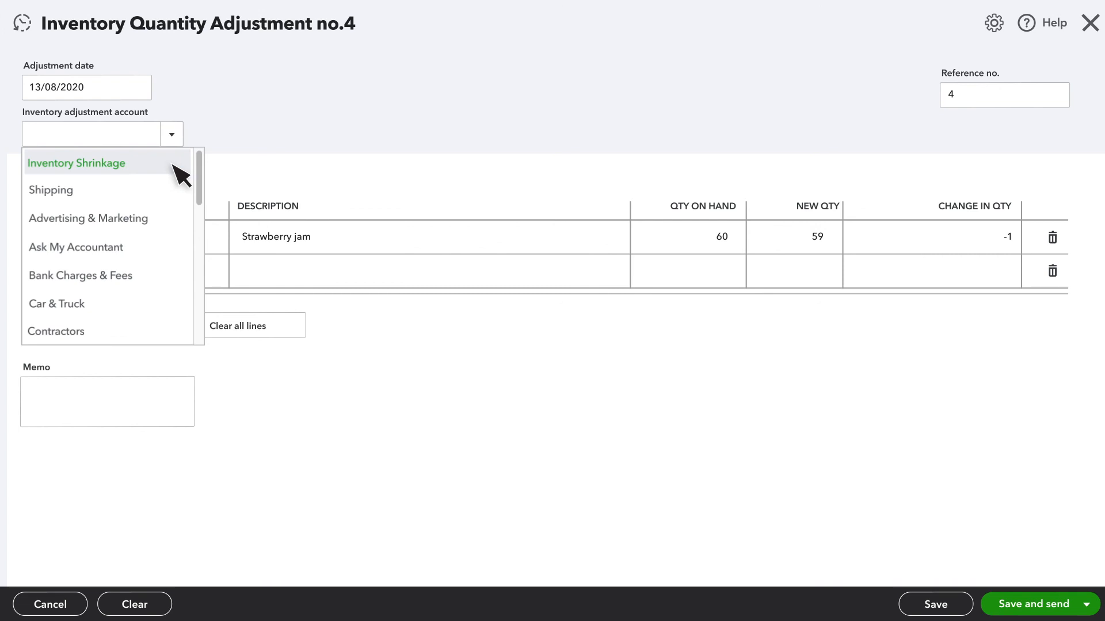
{"action": "left_click", "coordinate": [181, 172]}
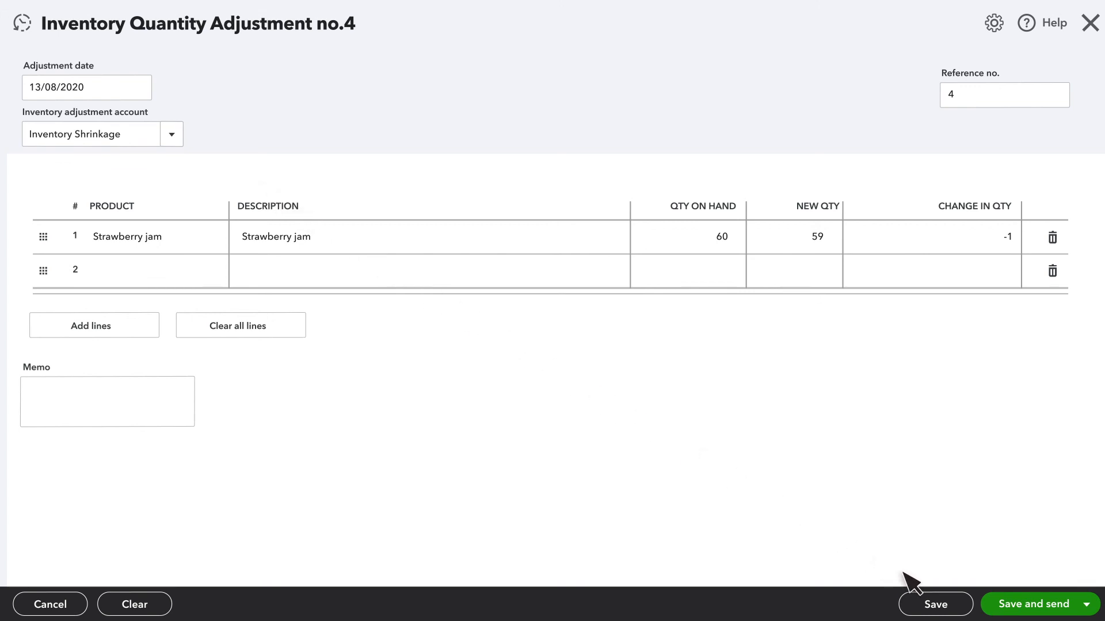
{"action": "left_click", "coordinate": [960, 608]}
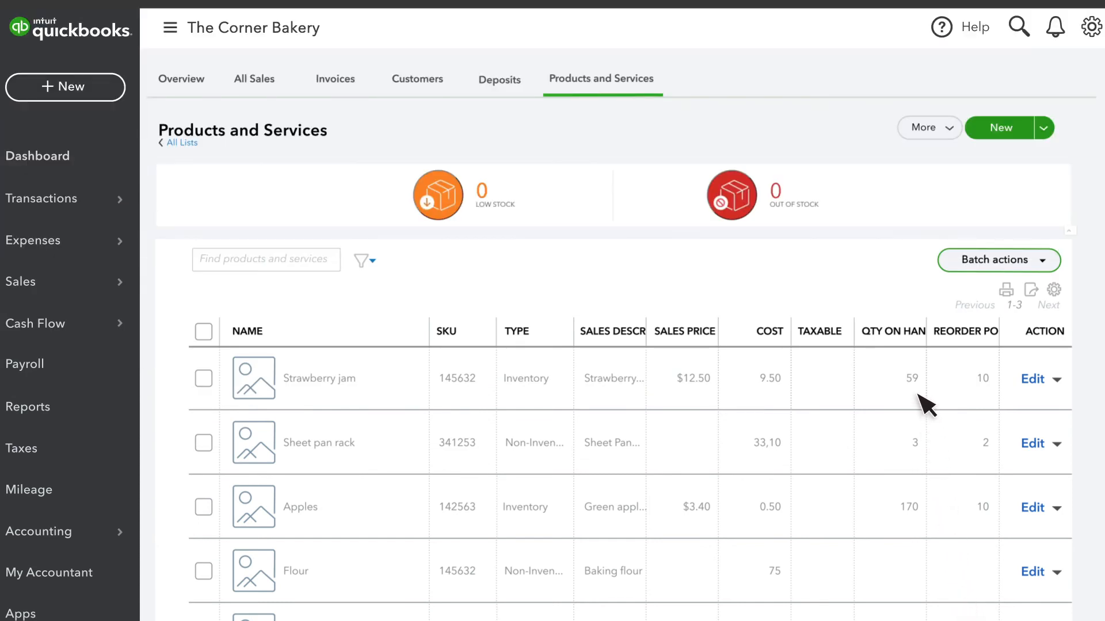